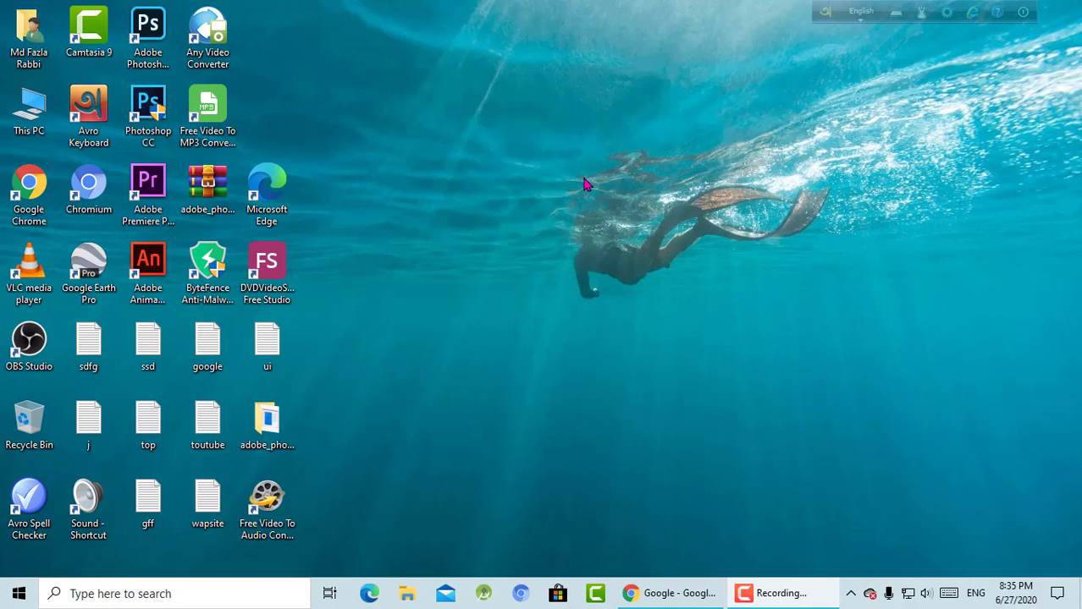
pyautogui.rightClick(583, 179)
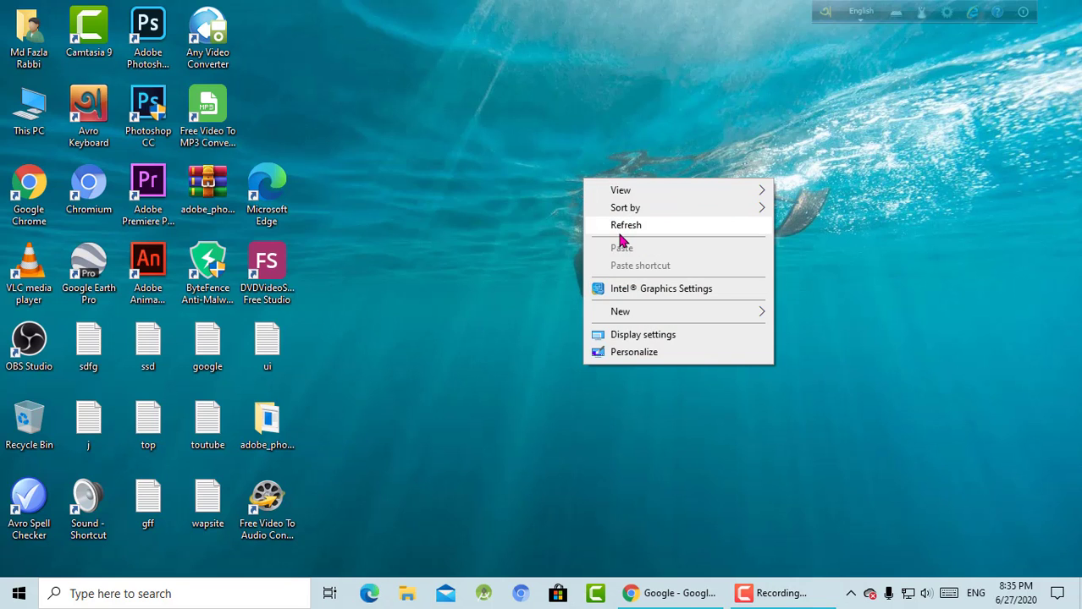
pyautogui.rightClick(616, 218)
pyautogui.rightClick(626, 214)
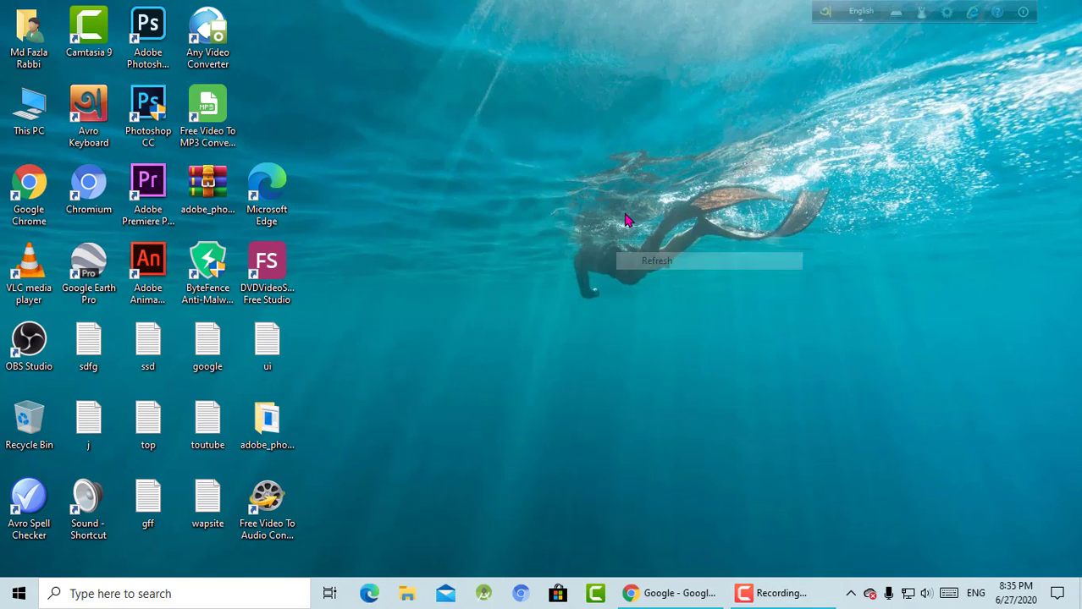
pyautogui.click(662, 258)
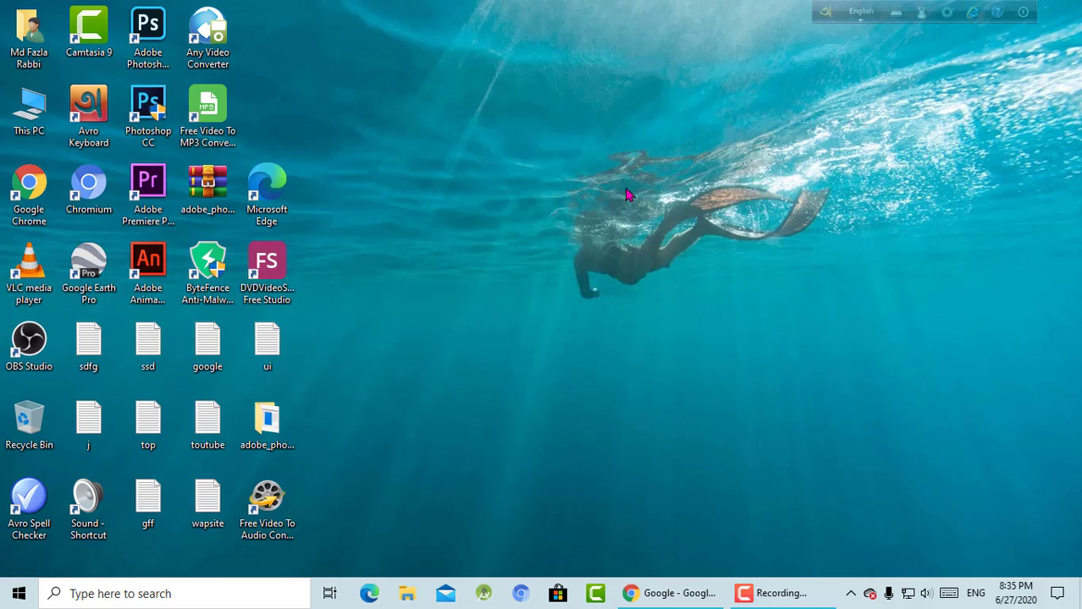
pyautogui.rightClick(626, 186)
pyautogui.click(658, 238)
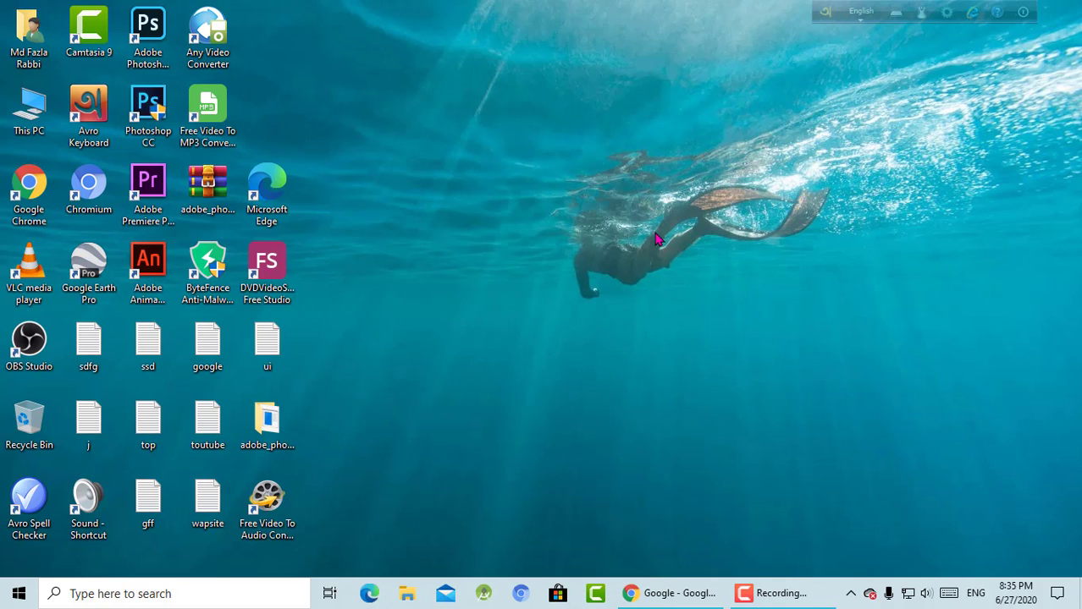
# Step: Launch Google Chrome from the desktop, maximize its window and open the YouTube home page
pyautogui.doubleClick(32, 187)
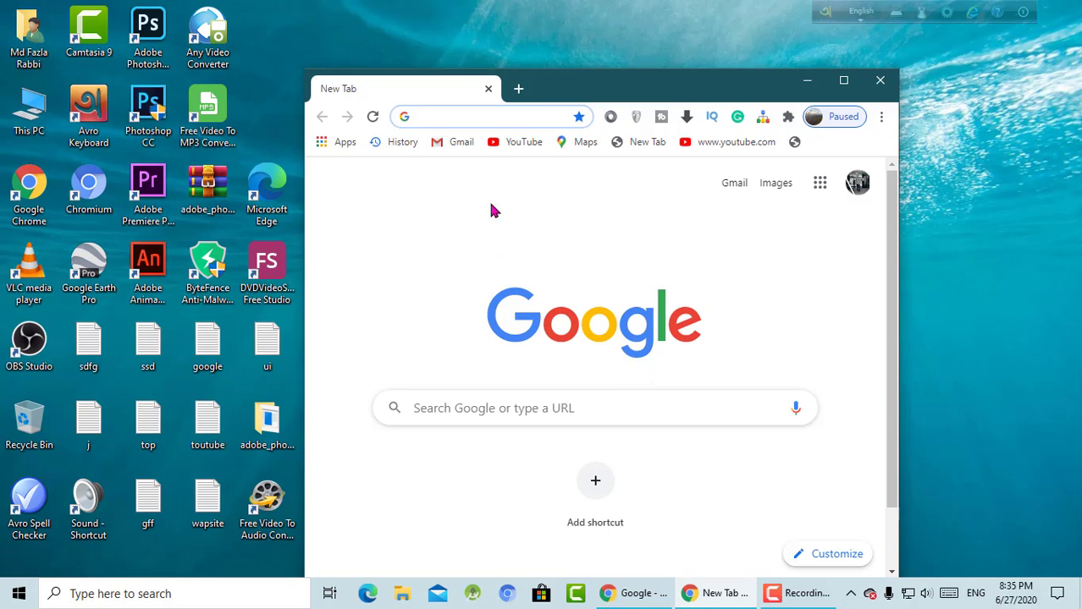
pyautogui.click(847, 85)
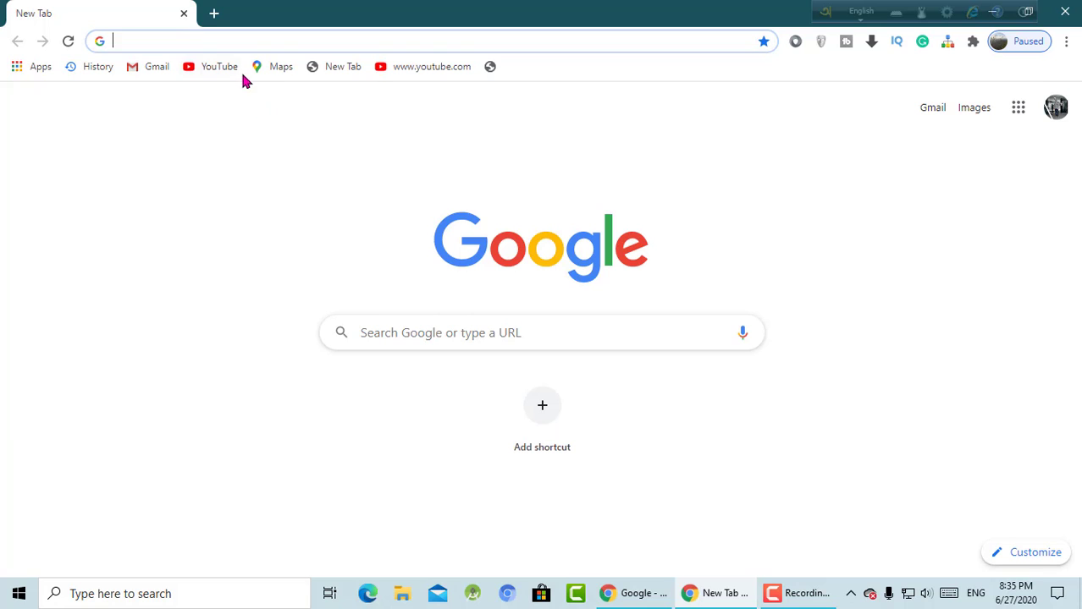
pyautogui.click(405, 72)
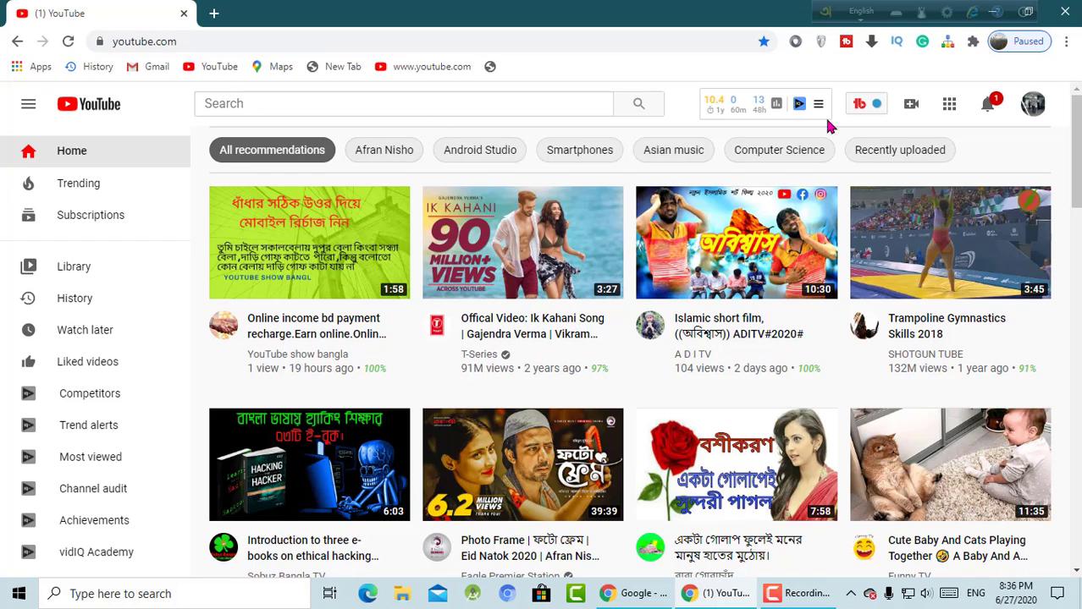
# Step: Open YouTube Studio for the signed-in account and look over the channel dashboard
pyautogui.click(1028, 112)
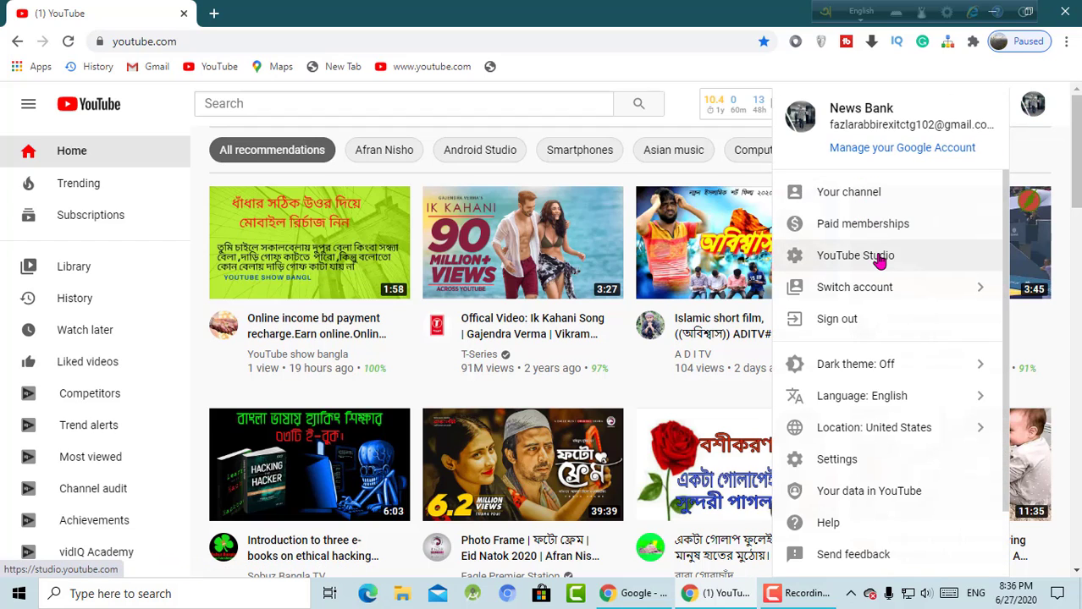
pyautogui.click(880, 263)
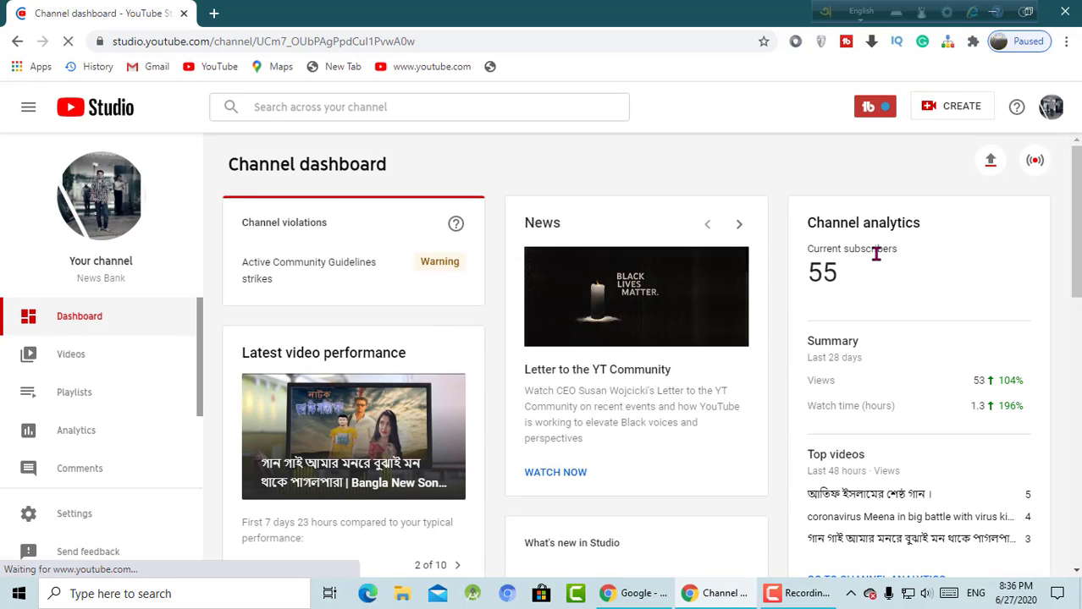
pyautogui.scroll(-4, 520, 381)
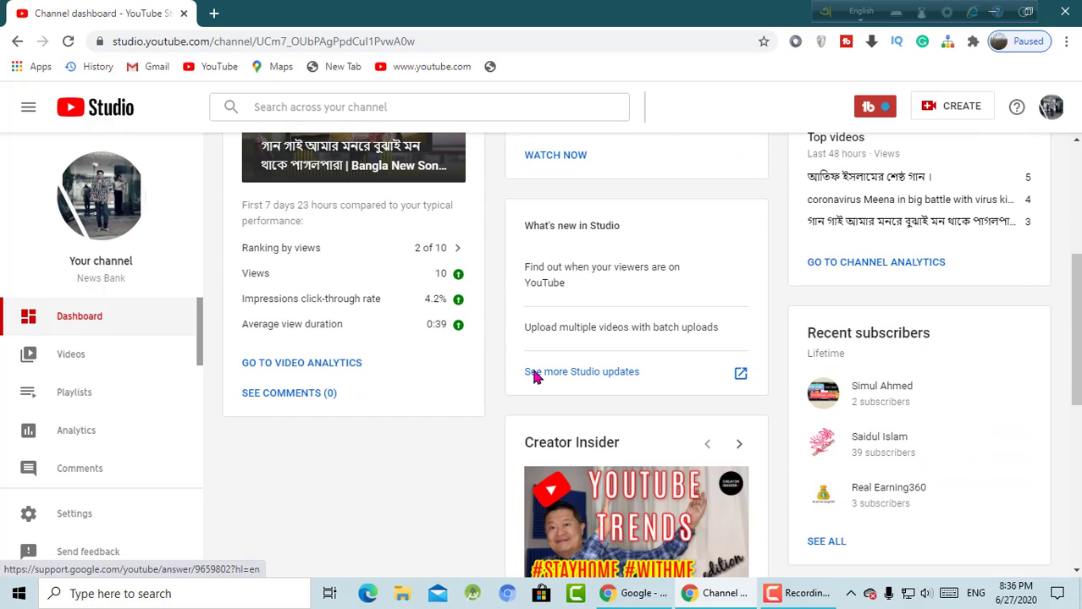
pyautogui.click(103, 320)
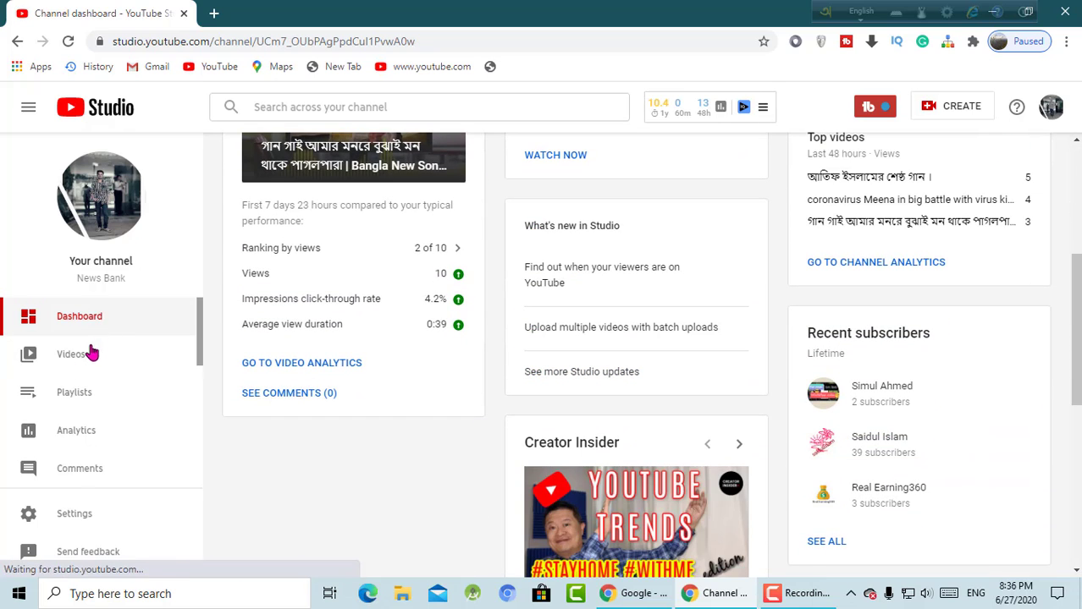
# Step: Open the Audio library of free music from YouTube Studio
pyautogui.scroll(-2, 93, 353)
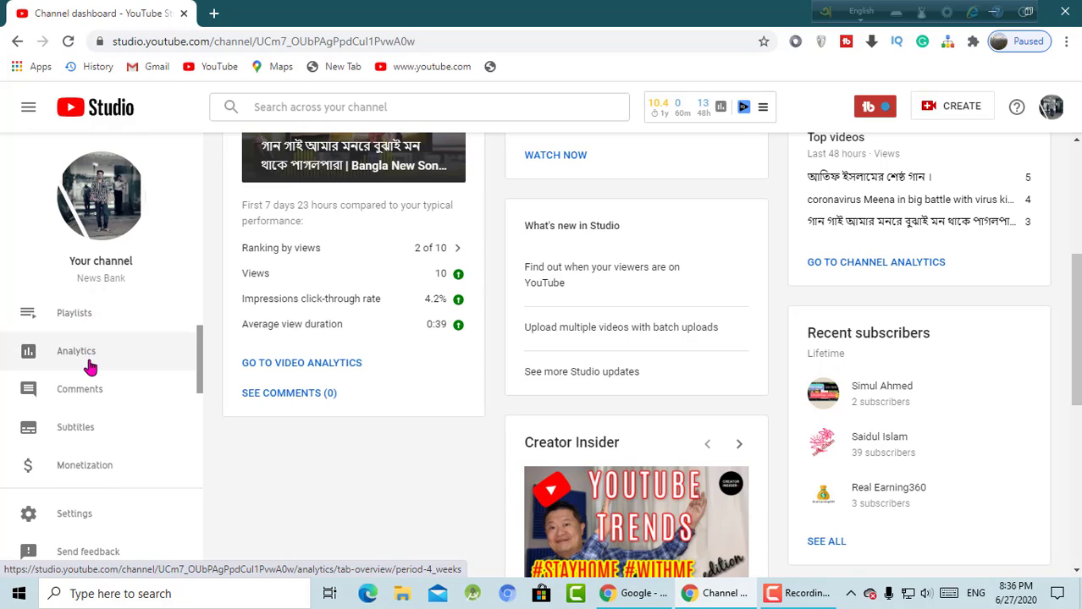
pyautogui.scroll(-5, 88, 351)
pyautogui.scroll(1, 90, 332)
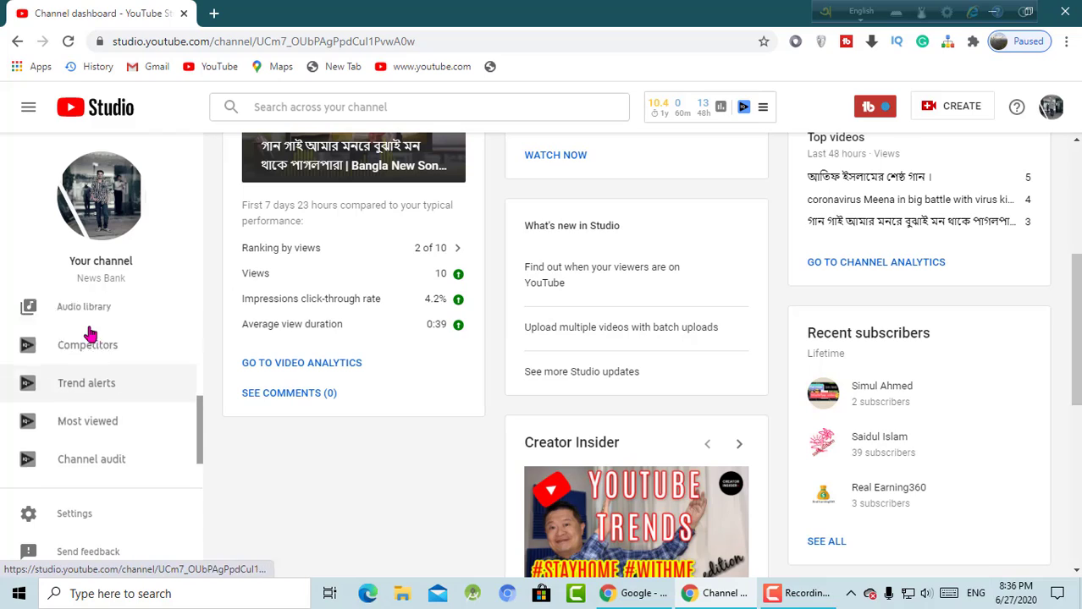
pyautogui.scroll(1, 94, 347)
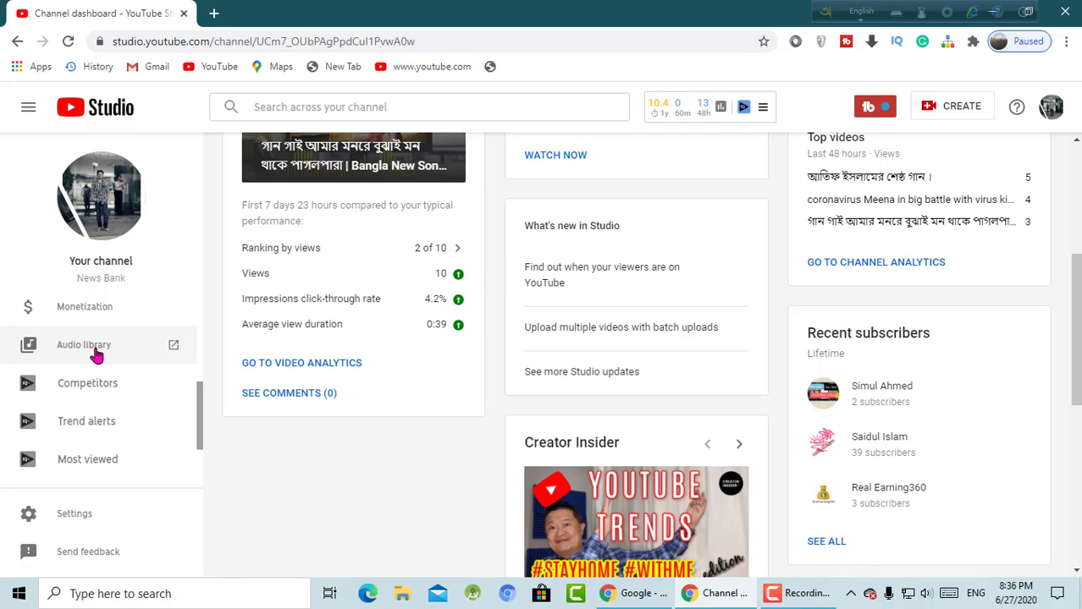
pyautogui.click(84, 346)
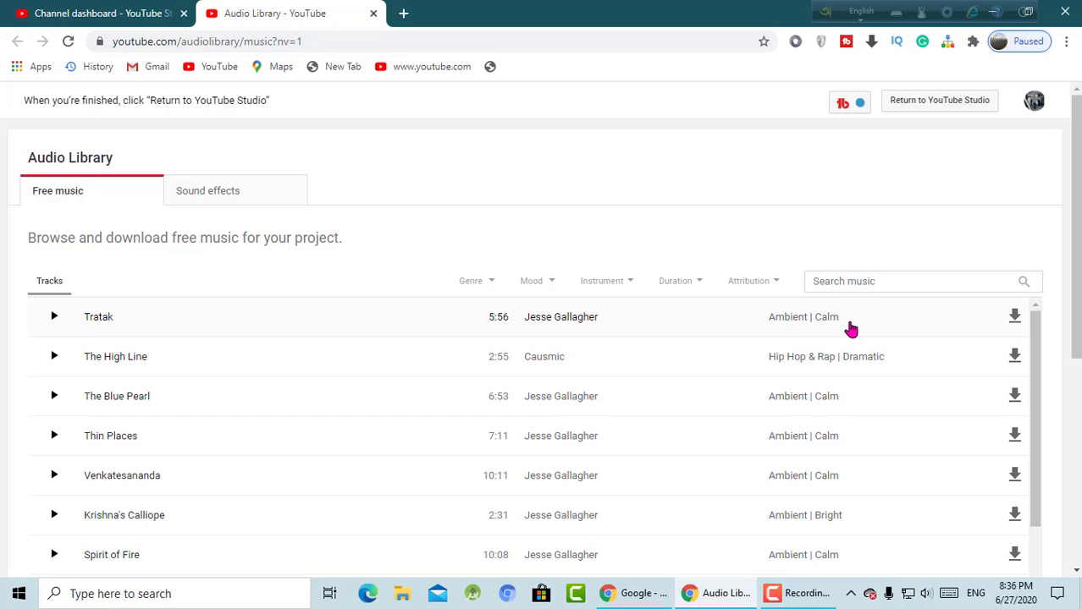
# Step: Preview the free music track Tratak and download it
pyautogui.click(50, 316)
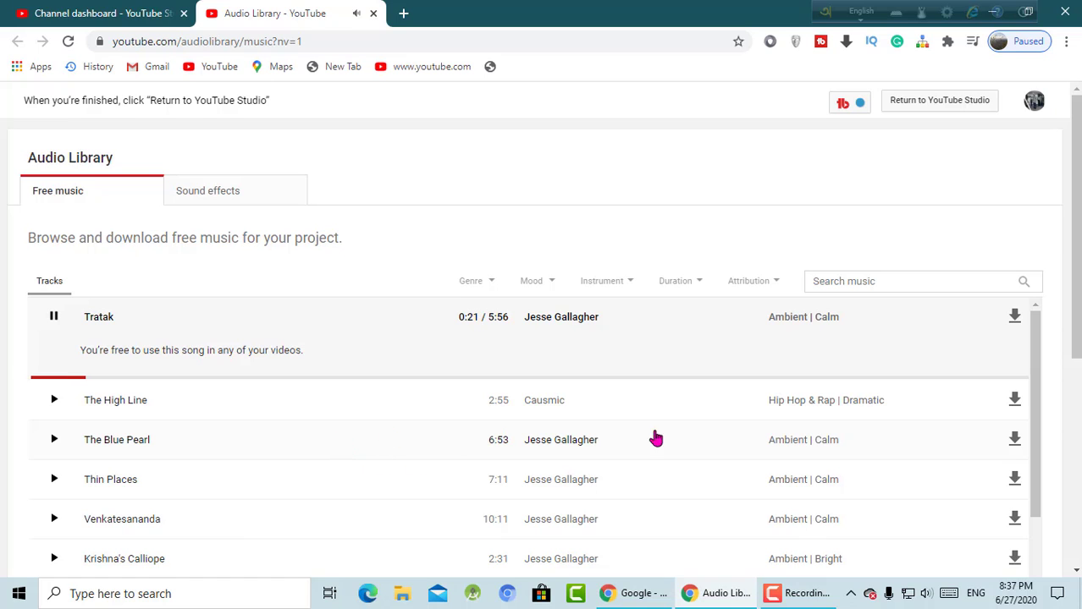
pyautogui.click(1015, 318)
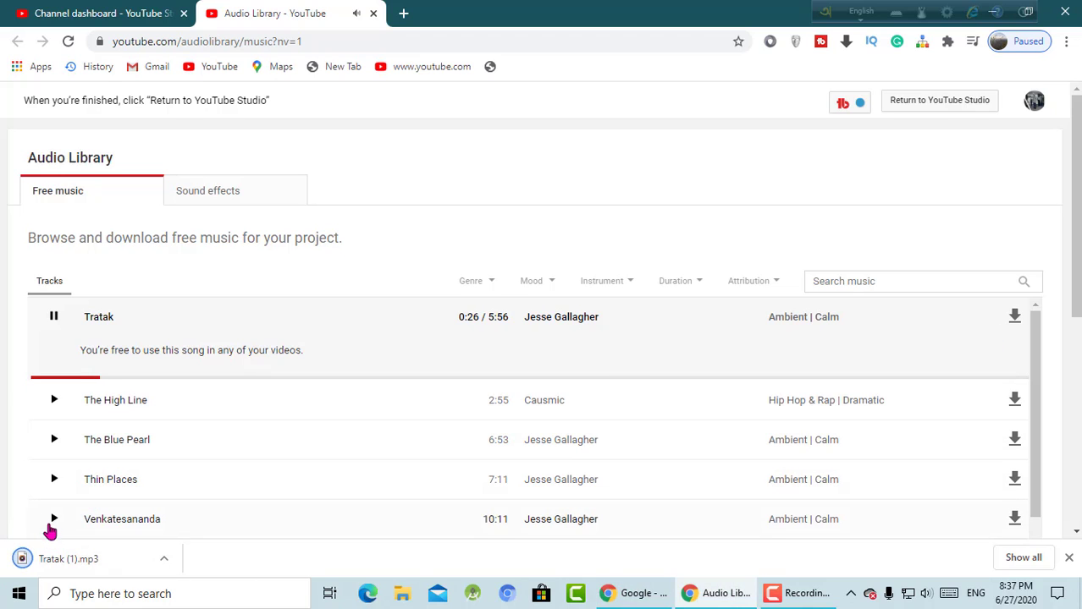
# Step: Preview the tracks The High Line and The Blue Pearl in the free music list
pyautogui.click(57, 405)
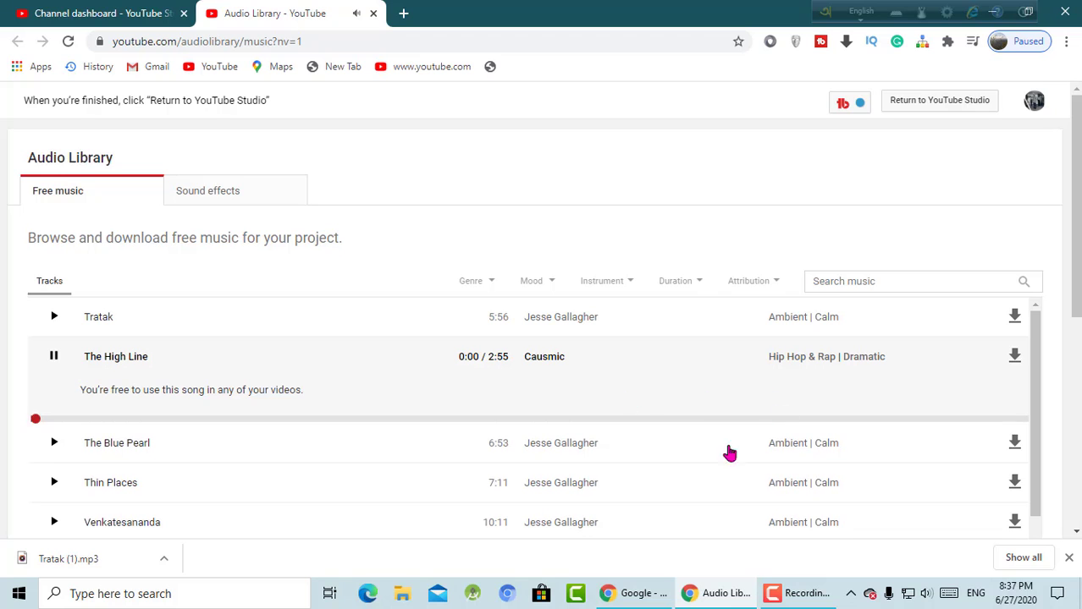
pyautogui.click(55, 441)
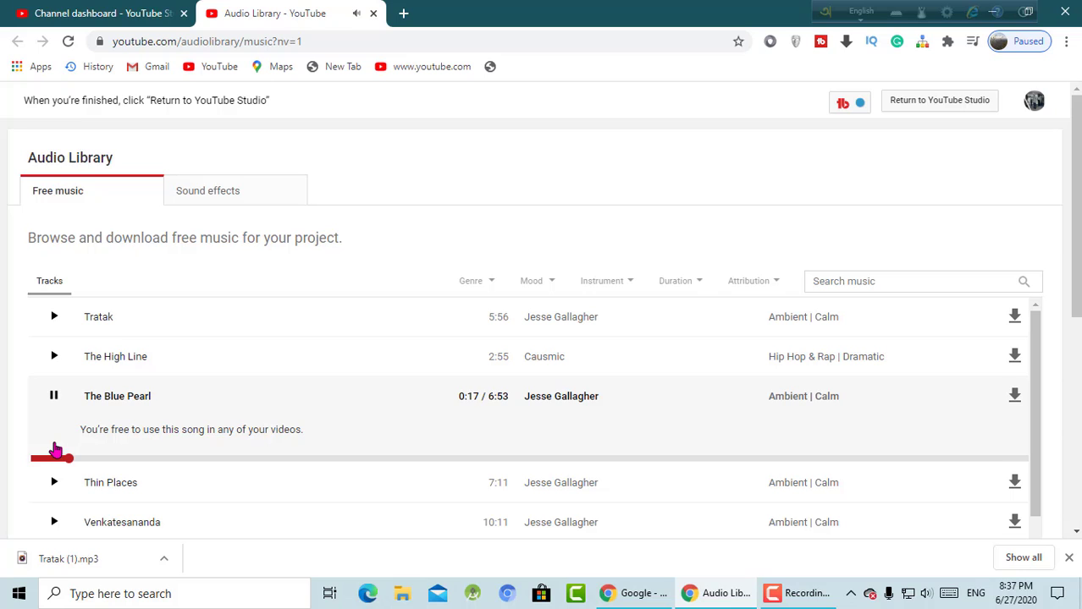
pyautogui.click(53, 395)
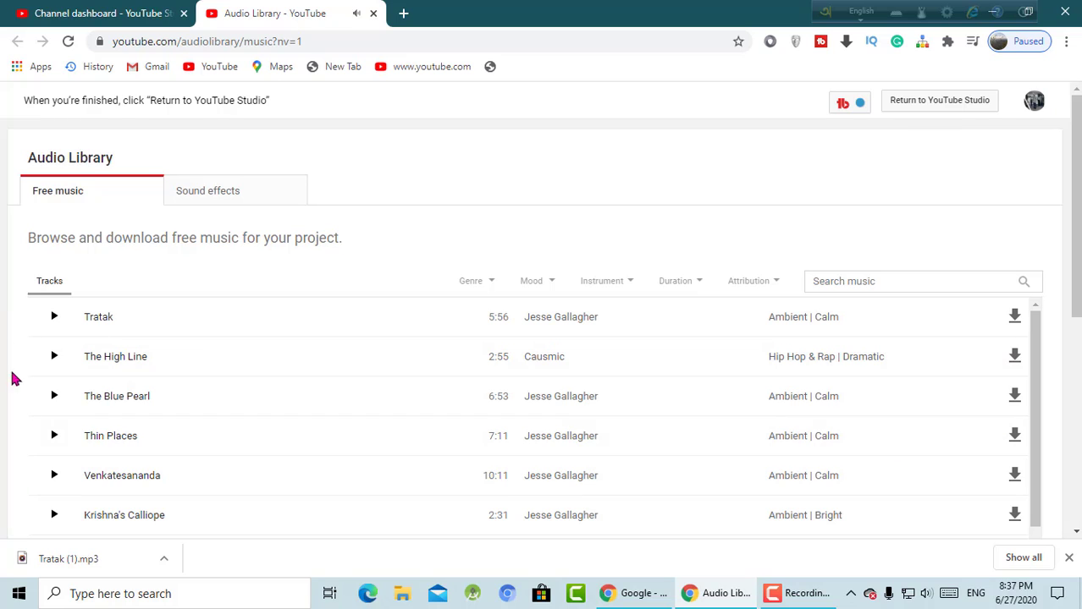
# Step: Preview the free music track Thin Places and download it
pyautogui.click(53, 436)
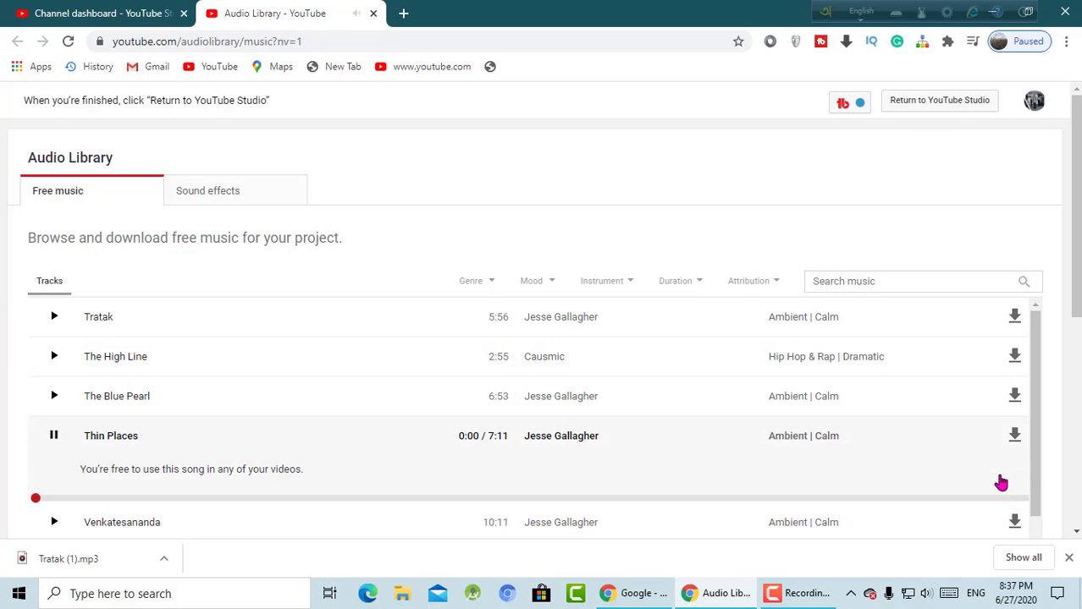
pyautogui.click(1012, 442)
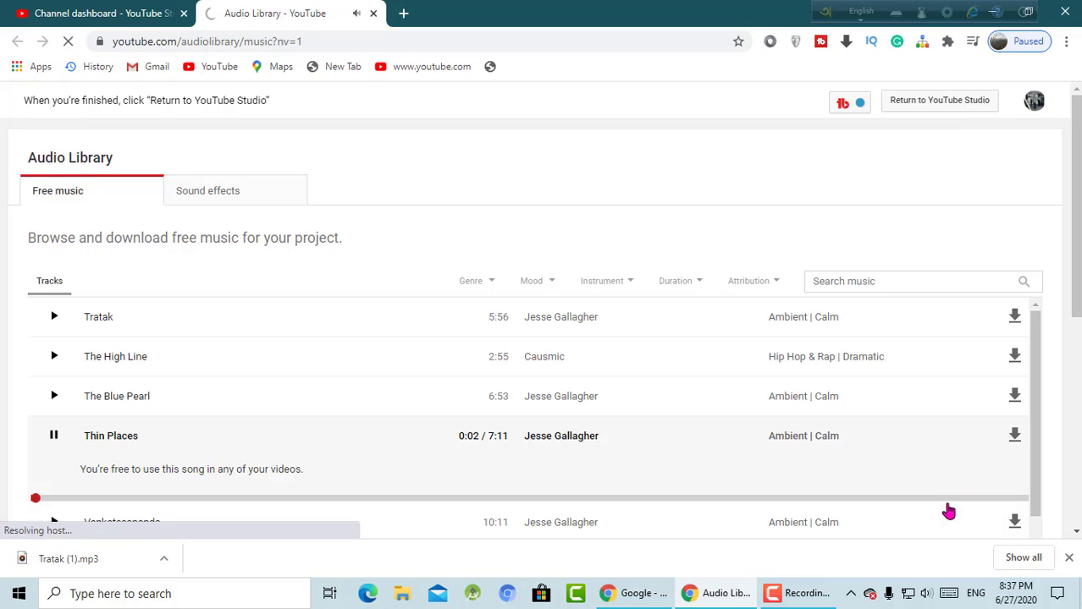
pyautogui.click(797, 601)
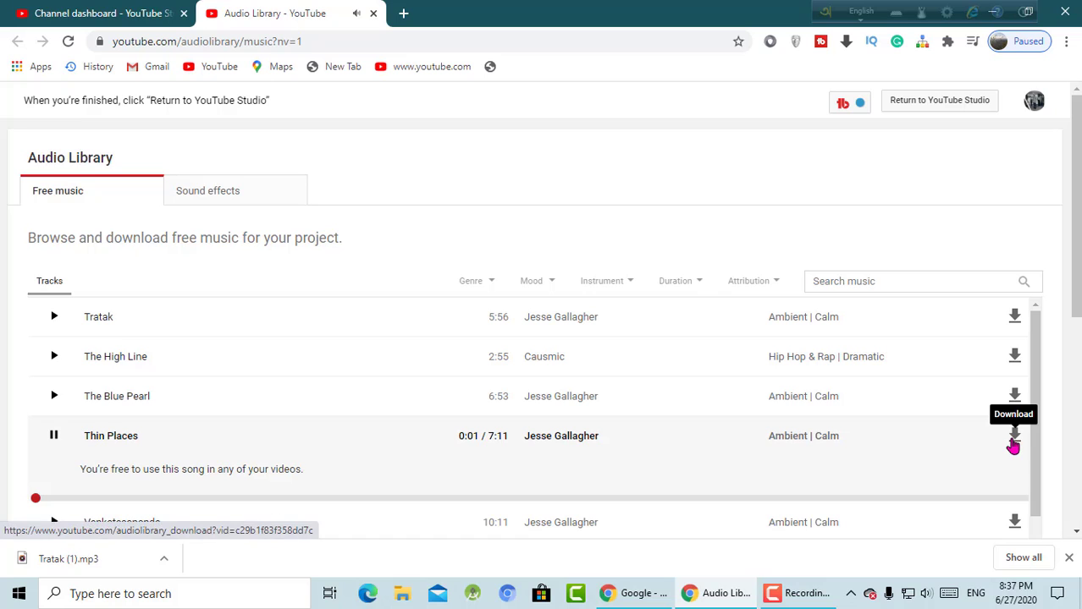
pyautogui.click(1011, 441)
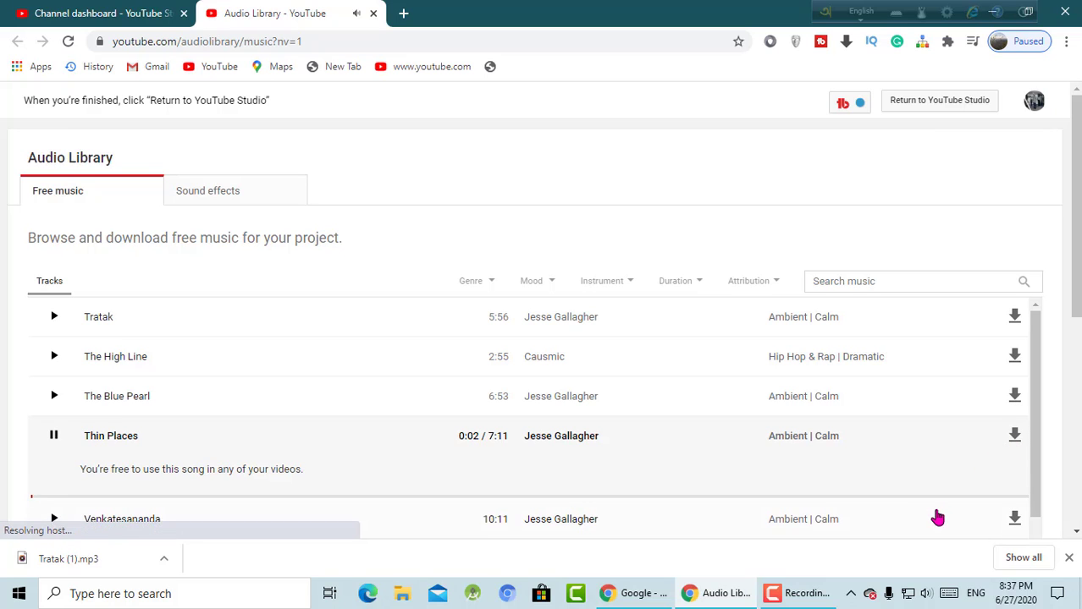
pyautogui.click(797, 597)
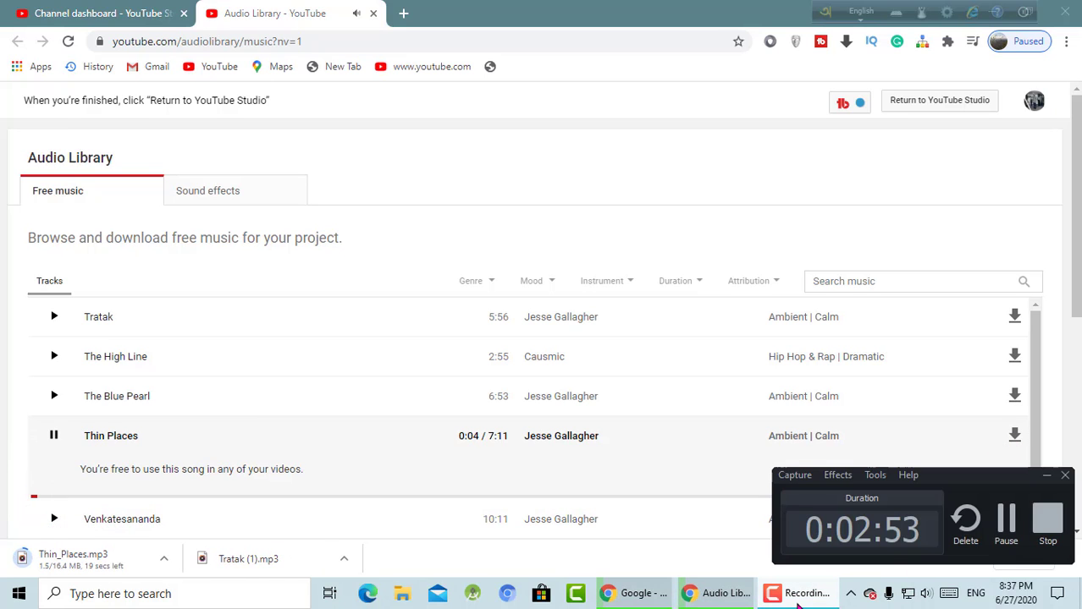
pyautogui.click(1047, 520)
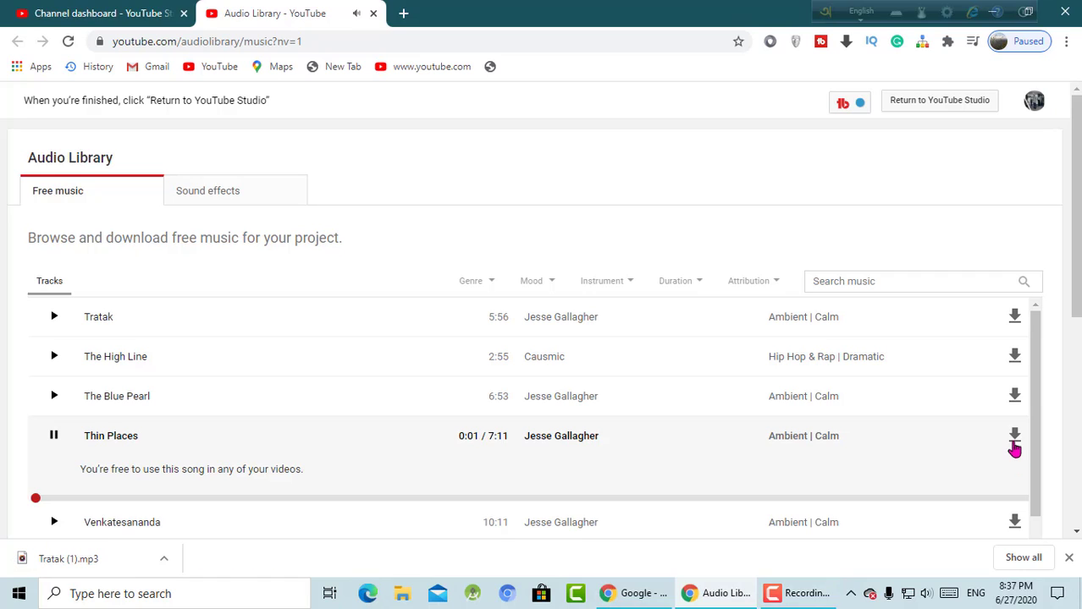
pyautogui.click(1014, 440)
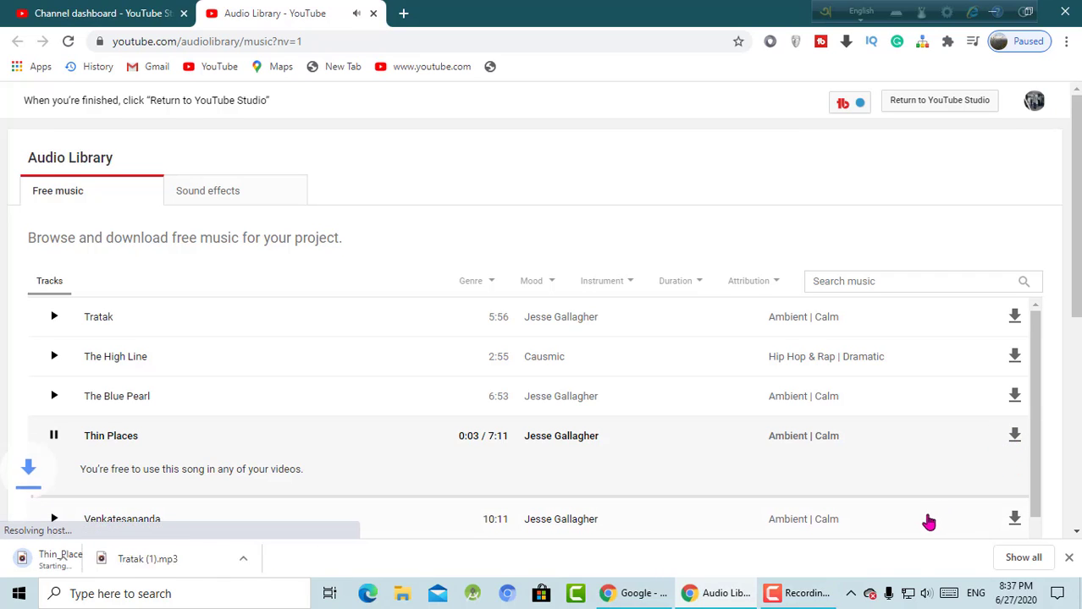
pyautogui.click(797, 597)
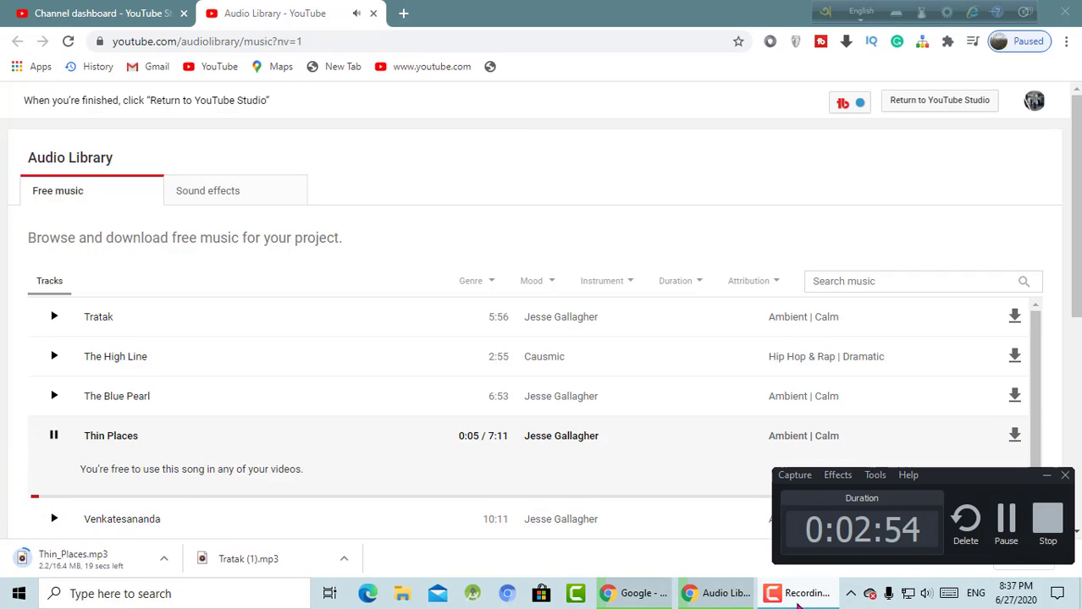